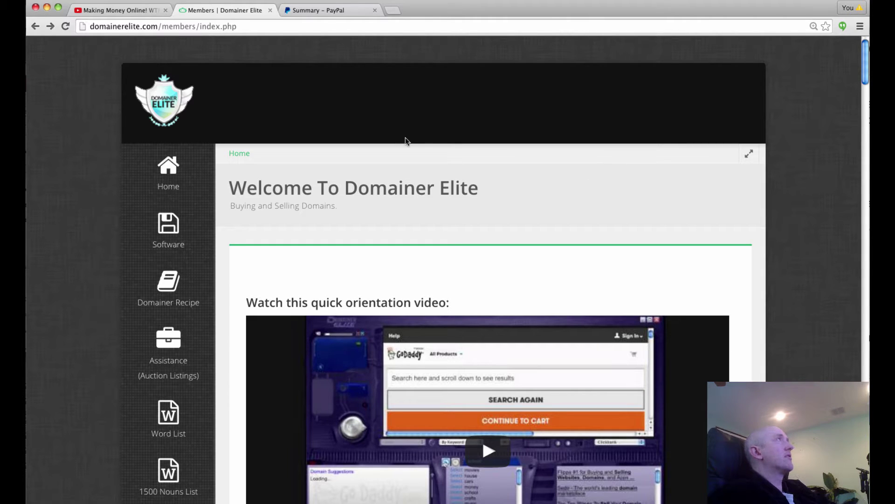
- Open the Software page and switch the keyword dropdown to Ending Words
left_click(165, 227)
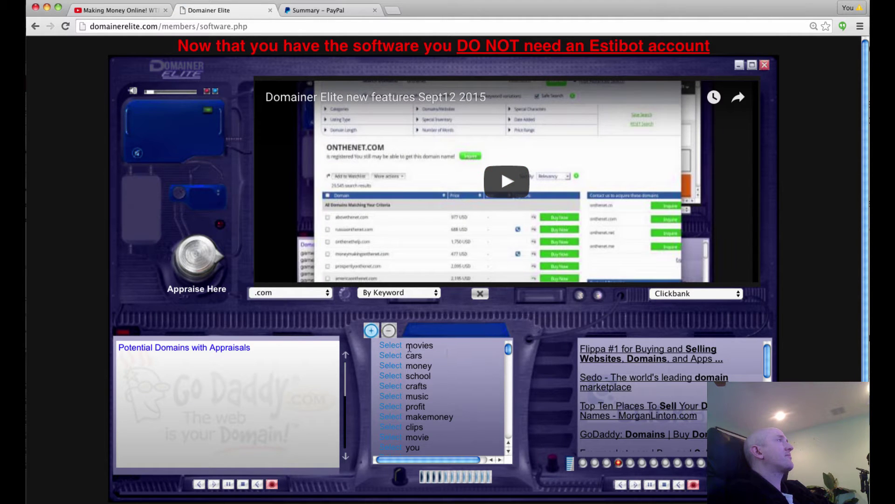
left_click(408, 292)
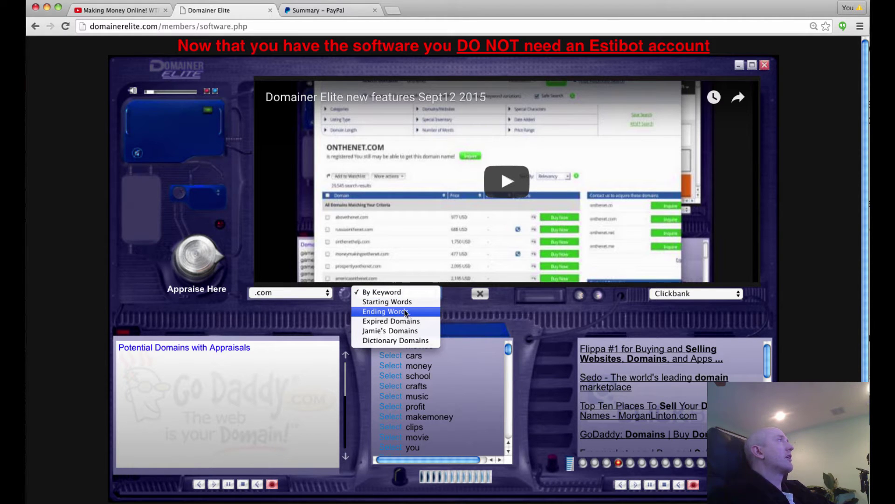
left_click(404, 311)
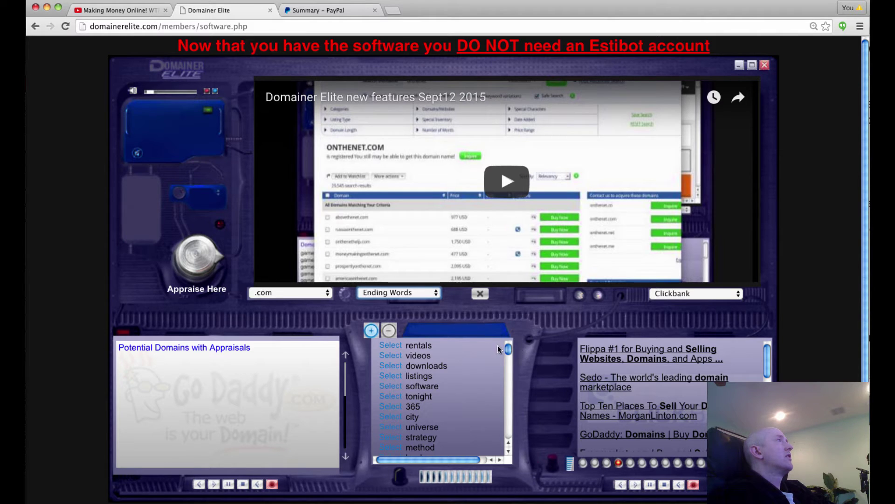
left_click_drag(509, 347, 511, 362)
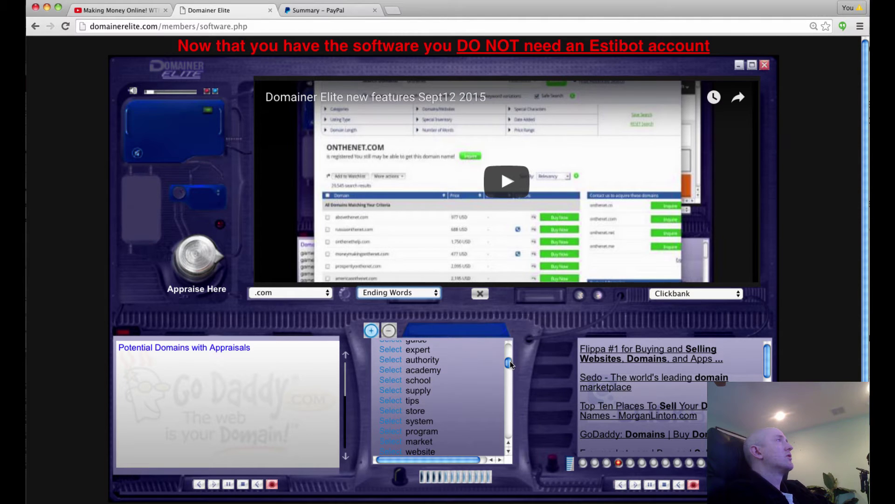
- Search on the ending word expert and browse results like beatsexpert.com and horsesexpert.com
left_click(391, 351)
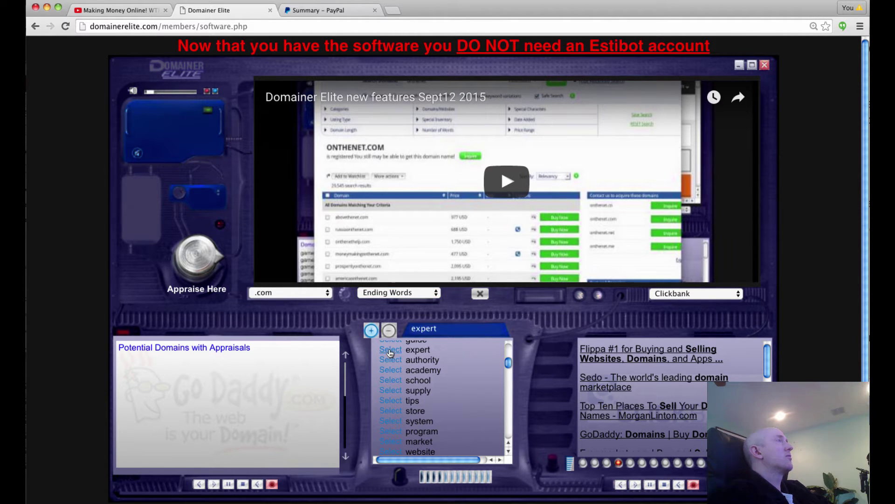
left_click(371, 331)
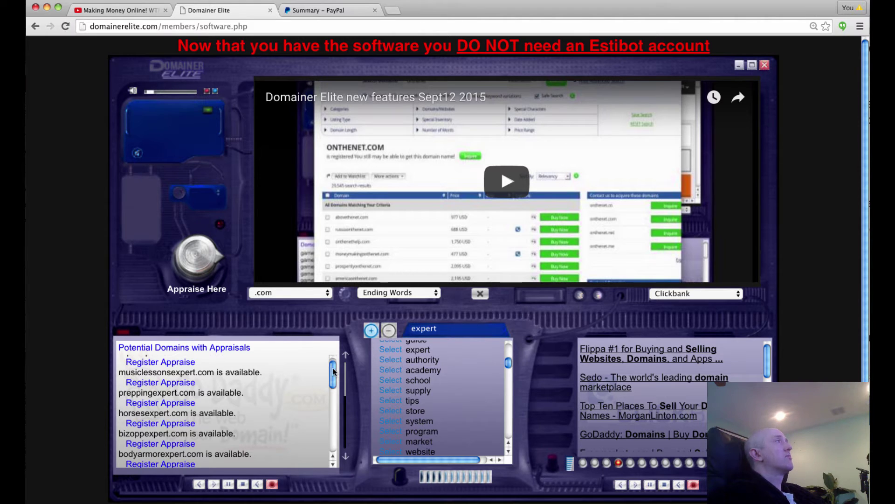
left_click_drag(334, 375, 345, 419)
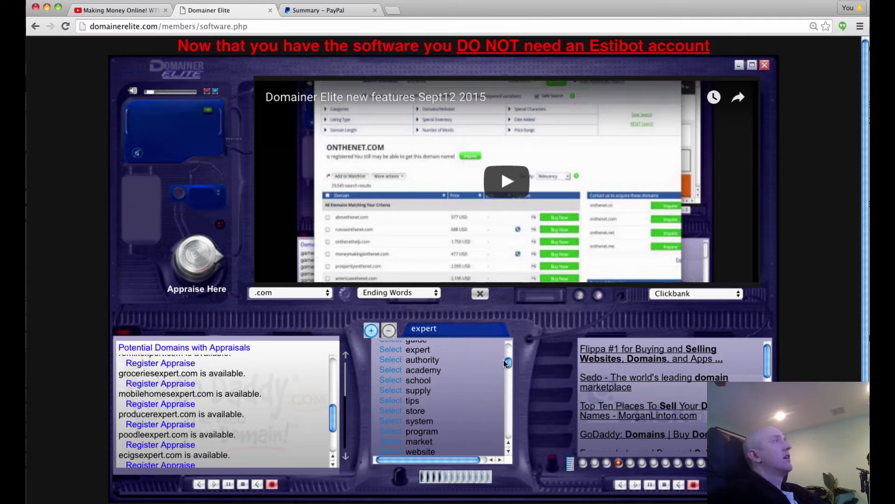
left_click_drag(510, 360, 509, 368)
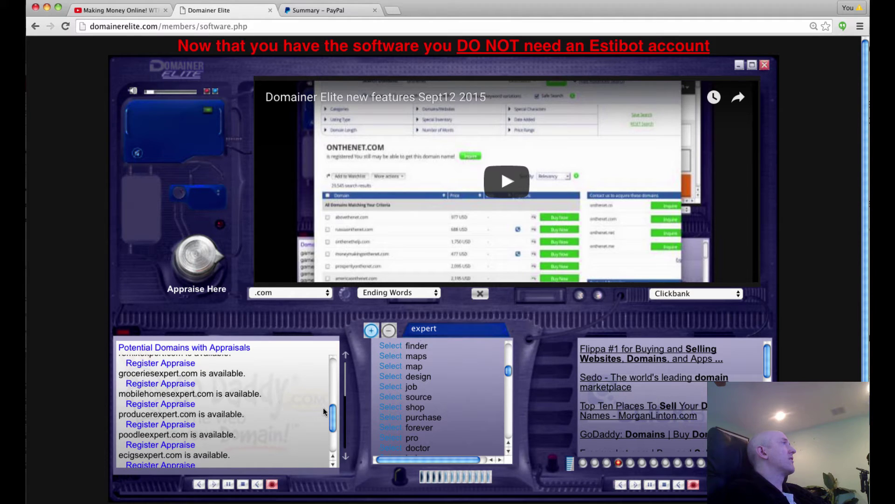
mouse_move(329, 411)
left_mouse_down()
mouse_move(335, 435)
mouse_move(329, 378)
left_mouse_up()
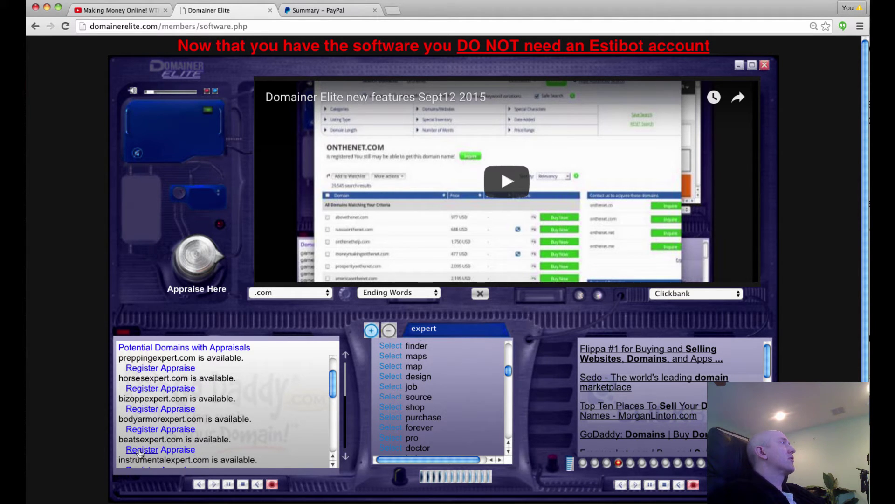
- Register beatsexpert.com through GoDaddy and select it at $8.29
left_click(140, 450)
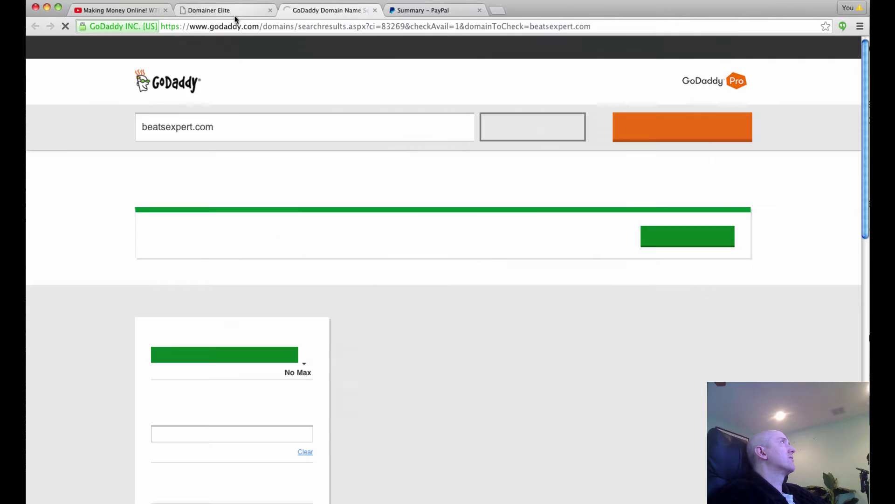
left_click(234, 16)
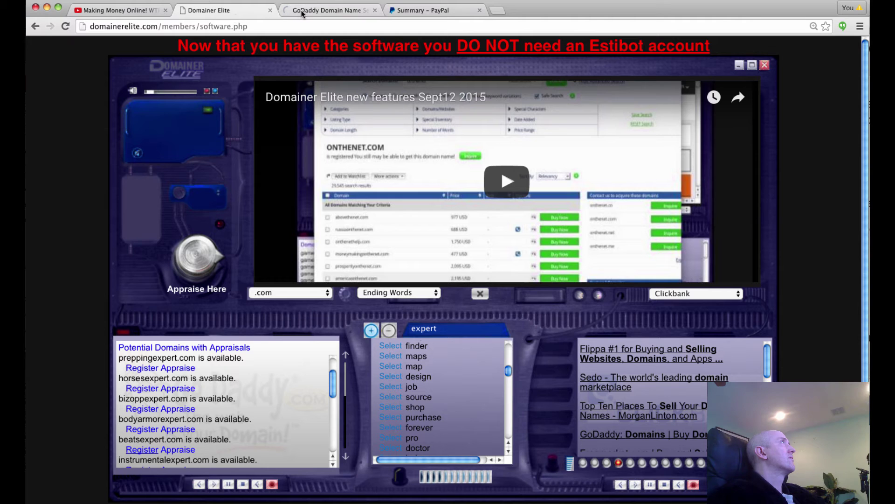
left_click(303, 11)
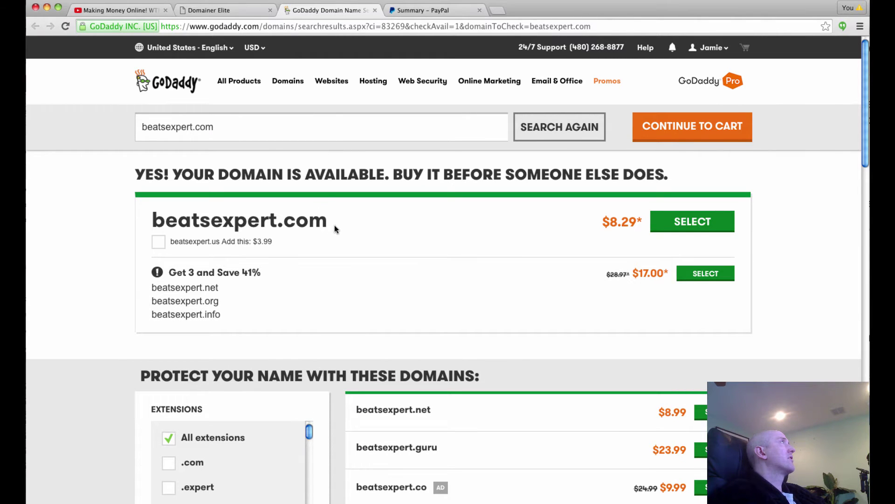
left_click(210, 135)
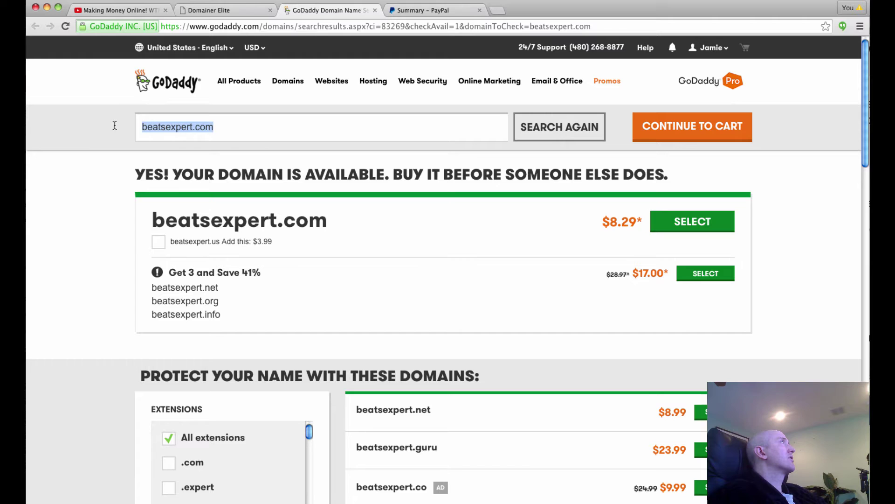
left_click(698, 225)
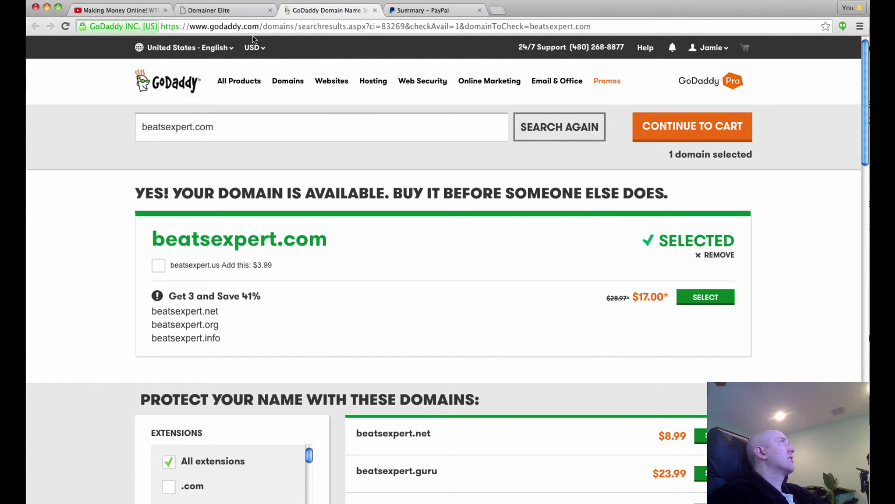
- Back in Domainer Elite, switch the search mode to Starting Words
left_click(209, 10)
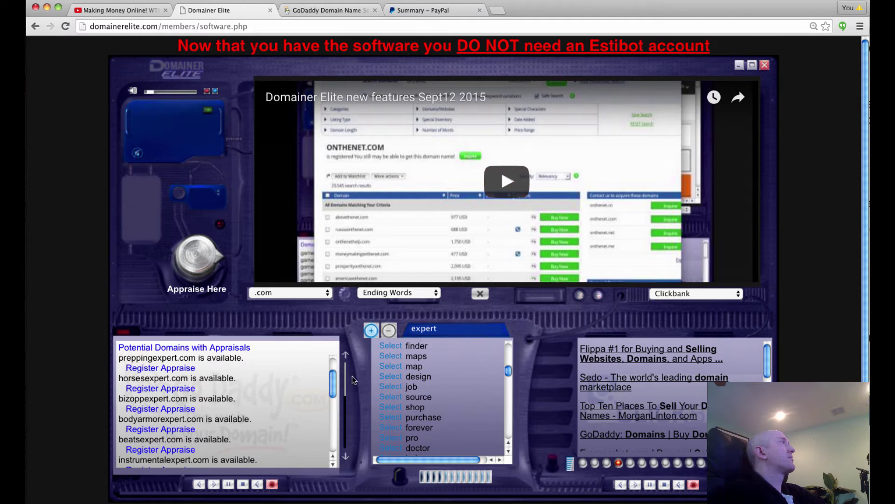
left_click(434, 293)
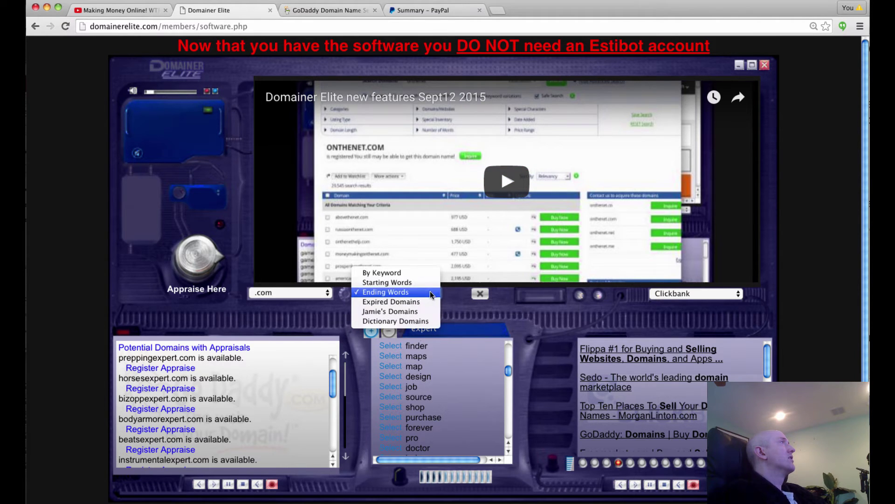
left_click(396, 281)
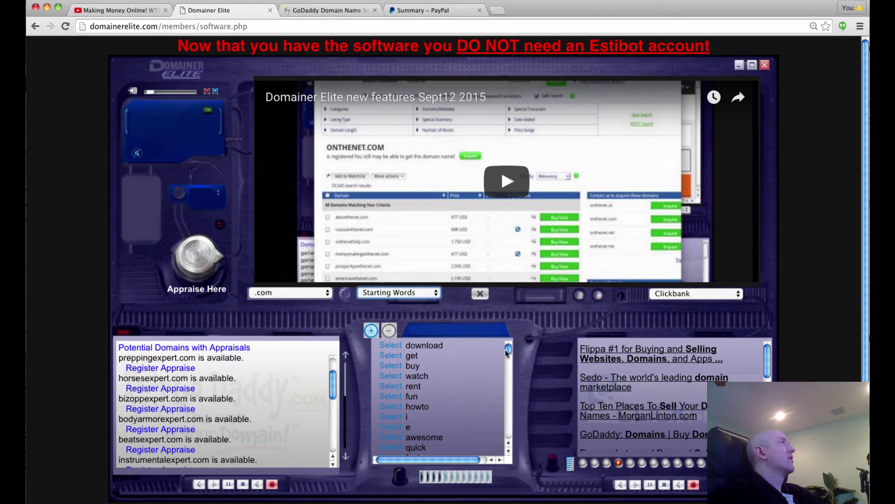
left_click_drag(506, 348, 502, 368)
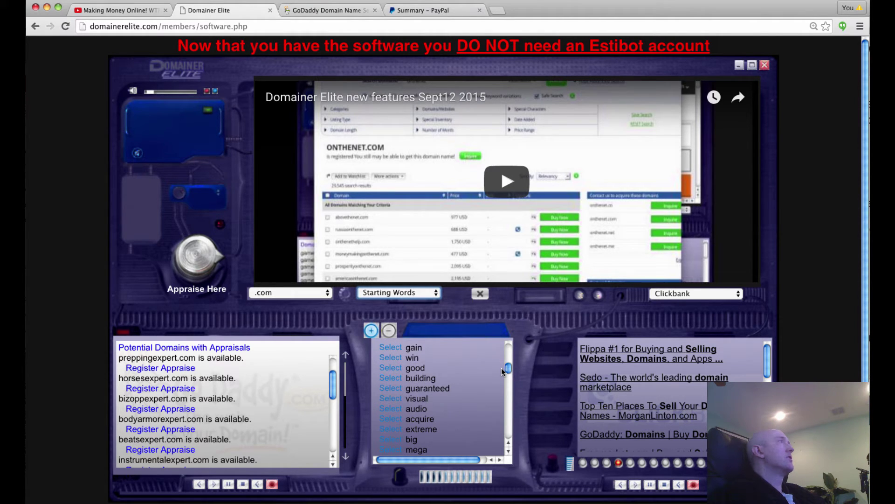
- Choose building as the starting word and scroll through its available domains
left_click(392, 373)
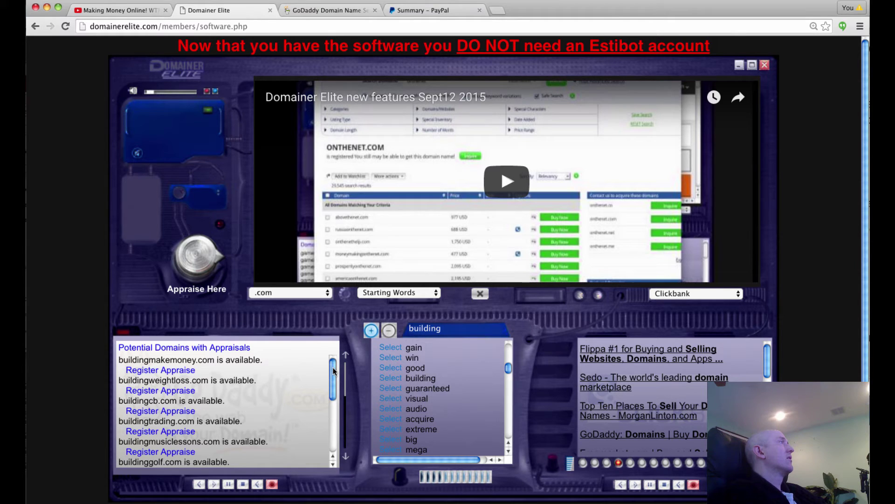
left_click_drag(333, 373, 334, 398)
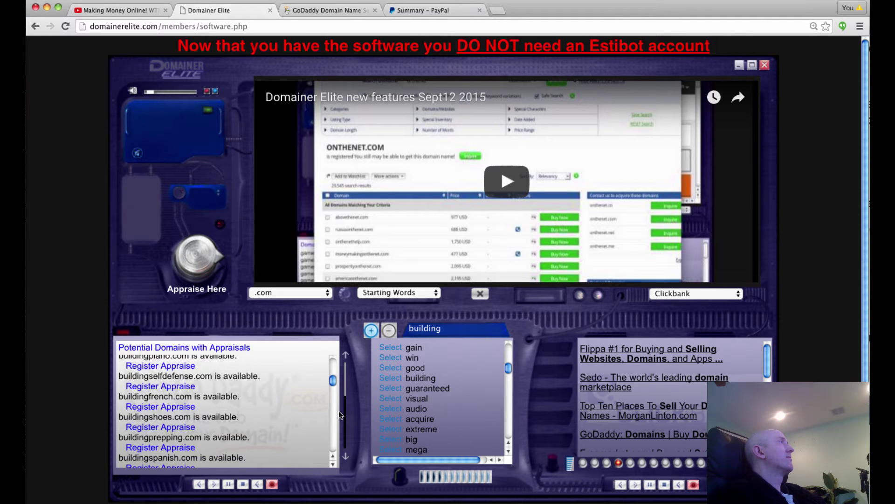
scroll(338, 413, "down", 1)
scroll(339, 413, "down", 1)
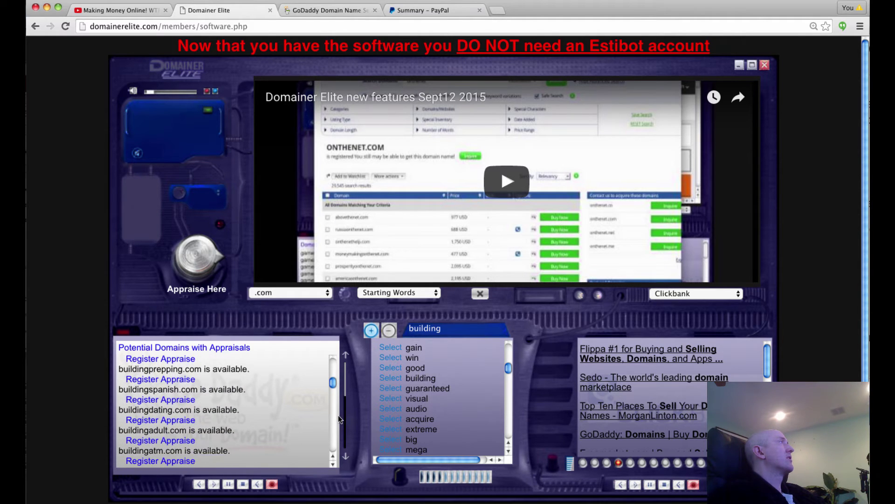
scroll(337, 415, "down", 1)
scroll(338, 416, "down", 1)
scroll(338, 417, "down", 1)
scroll(338, 418, "down", 1)
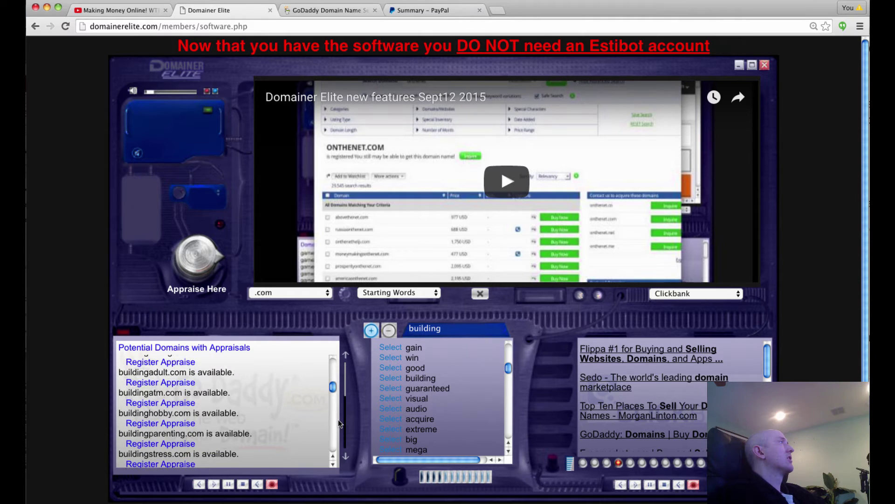
scroll(337, 419, "down", 1)
scroll(337, 420, "down", 1)
scroll(339, 422, "down", 2)
scroll(340, 424, "down", 1)
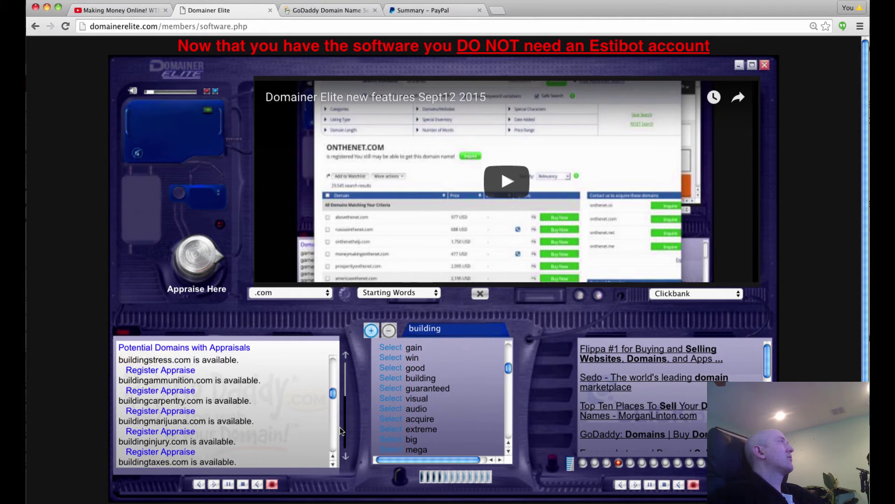
scroll(339, 425, "down", 1)
scroll(339, 426, "down", 1)
scroll(340, 428, "down", 2)
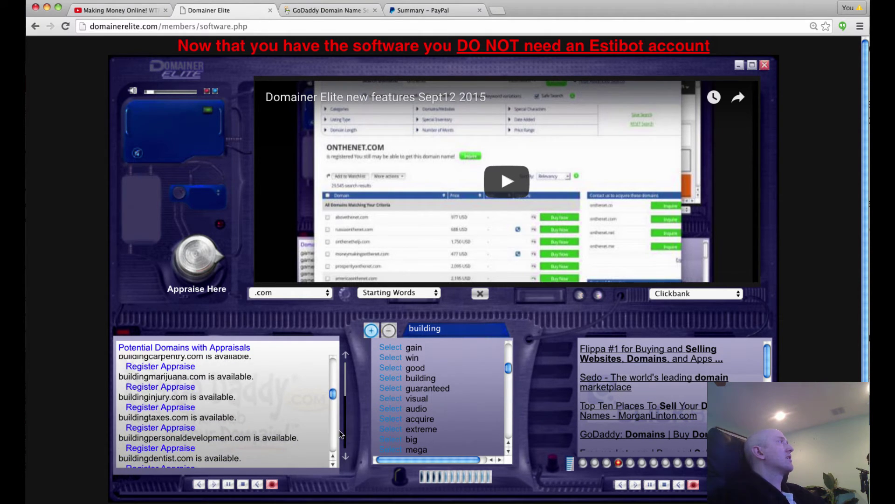
scroll(340, 430, "down", 1)
scroll(340, 434, "down", 2)
scroll(340, 437, "down", 1)
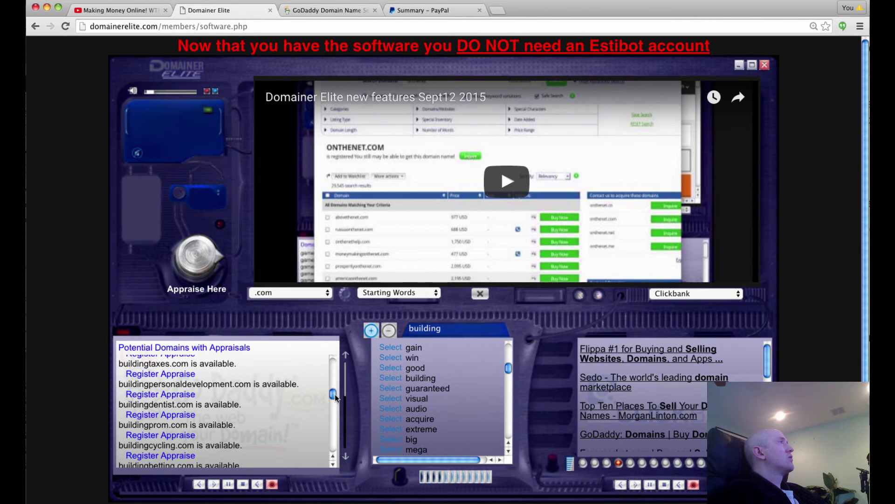
scroll(334, 399, "down", 2)
- Scroll further to buildingsixpackabs.com, buildingshopping.com and buildinginstrumental.com
left_click_drag(334, 399, 329, 411)
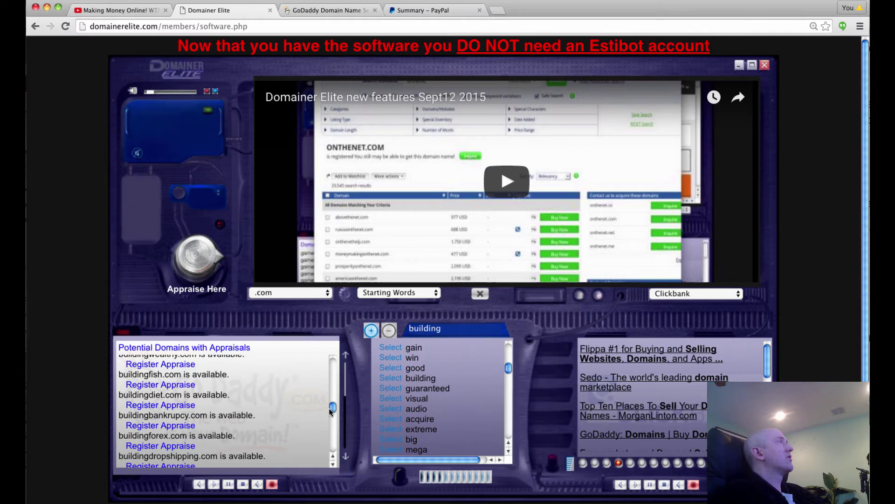
left_click_drag(330, 411, 330, 416)
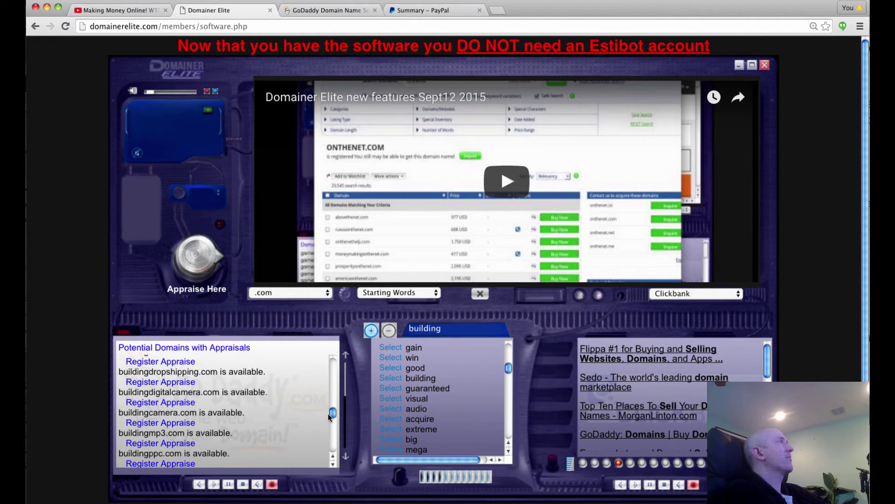
left_click_drag(328, 413, 329, 416)
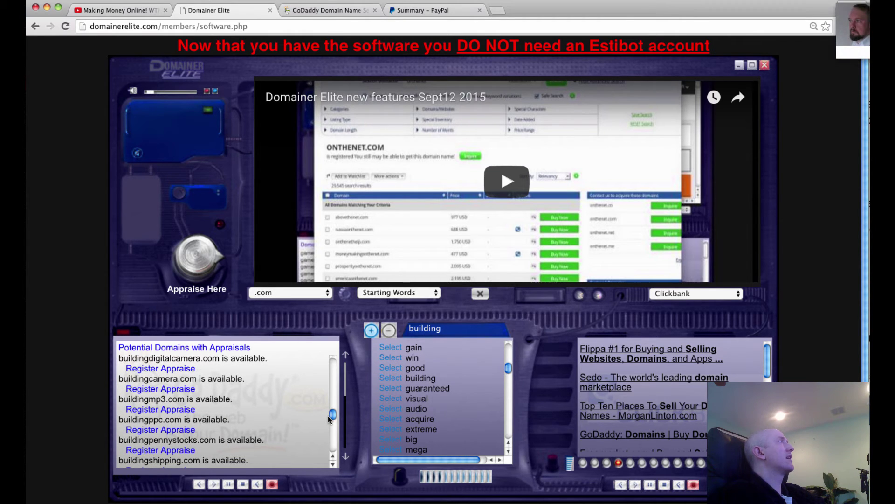
scroll(328, 419, "down", 1)
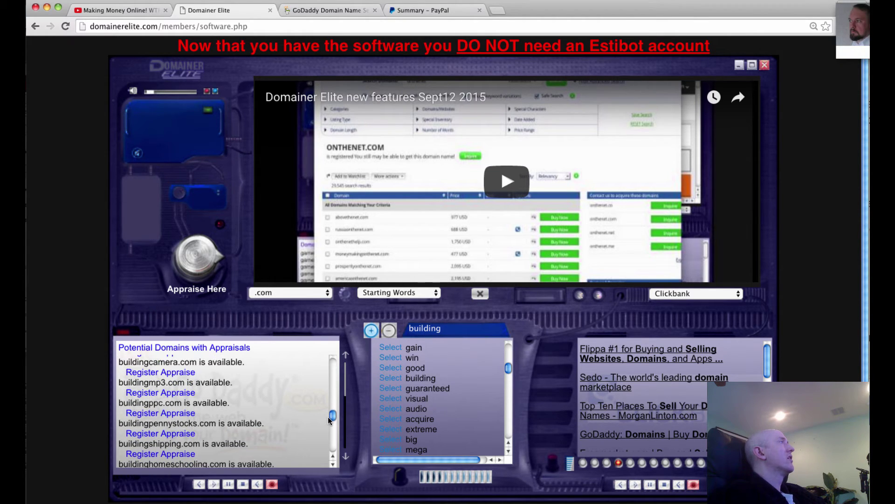
scroll(329, 418, "down", 1)
scroll(329, 418, "down", 1)
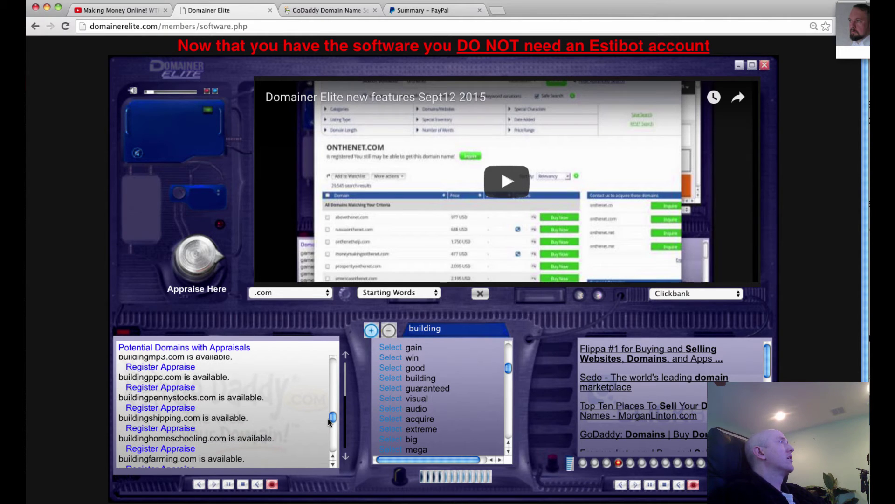
scroll(328, 419, "down", 1)
scroll(328, 419, "down", 1)
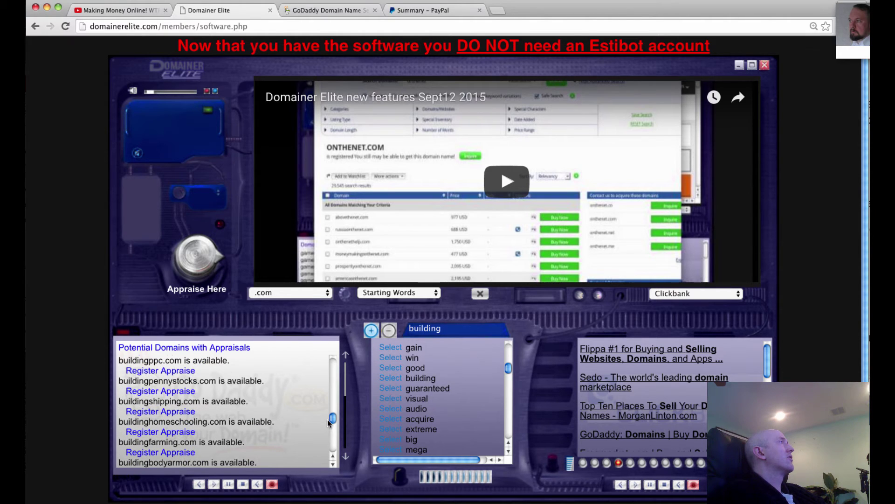
scroll(328, 419, "down", 1)
scroll(328, 423, "down", 1)
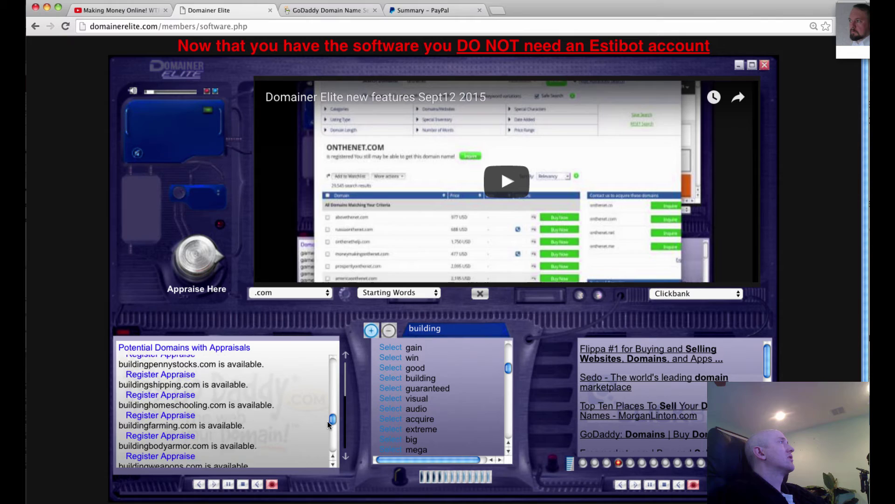
scroll(328, 424, "down", 1)
scroll(328, 425, "down", 2)
scroll(327, 424, "down", 2)
scroll(326, 425, "down", 2)
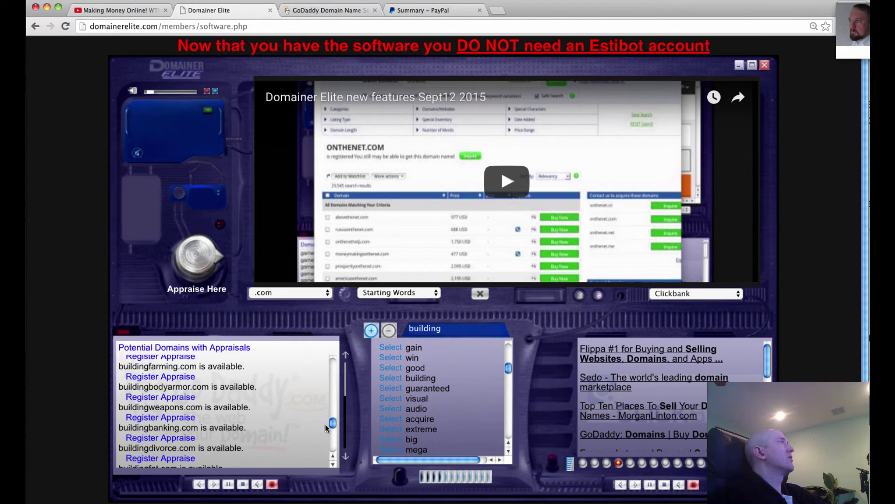
scroll(325, 424, "down", 2)
scroll(325, 425, "down", 1)
scroll(326, 426, "down", 2)
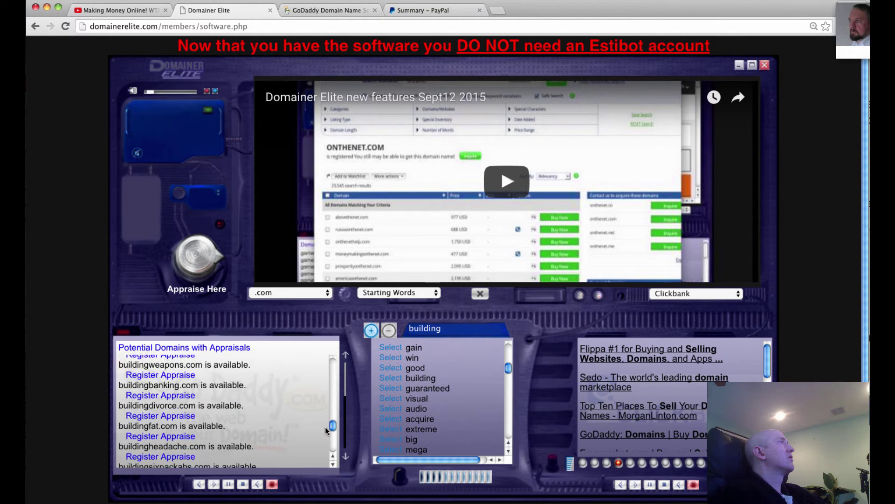
scroll(325, 426, "down", 1)
scroll(325, 427, "down", 1)
scroll(324, 429, "down", 1)
scroll(324, 429, "down", 1)
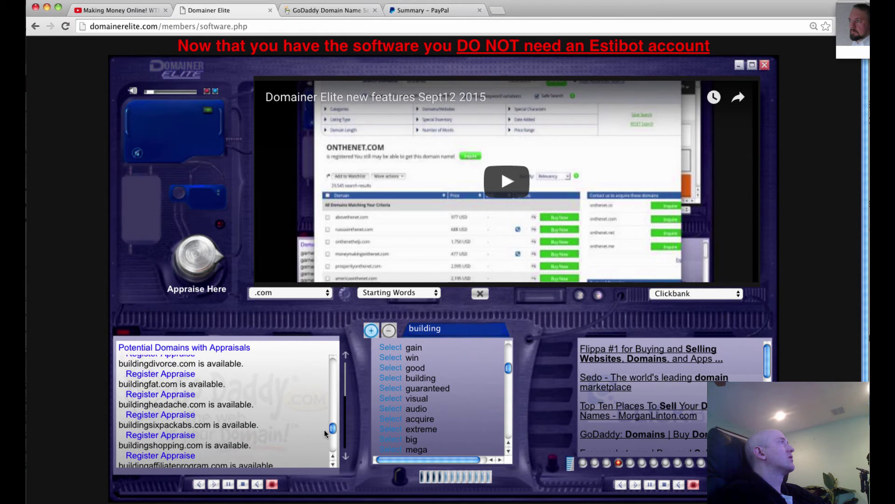
scroll(324, 431, "down", 2)
scroll(324, 431, "down", 1)
scroll(323, 431, "down", 1)
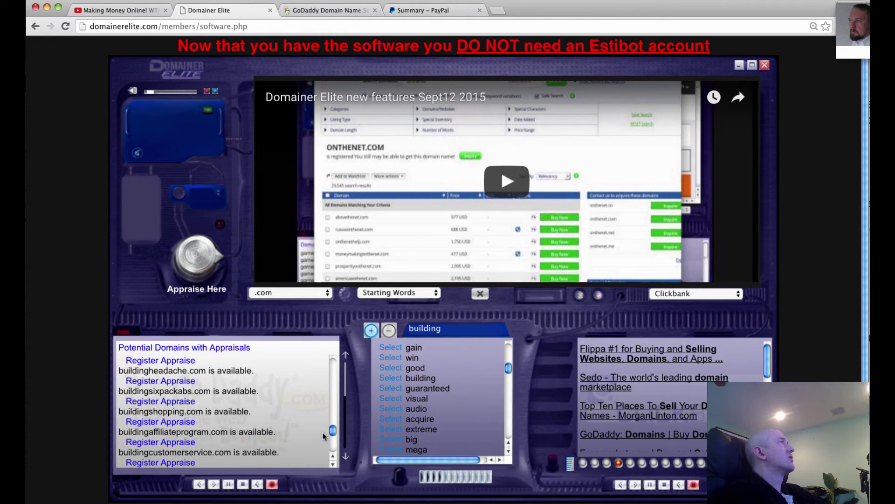
scroll(323, 434, "down", 1)
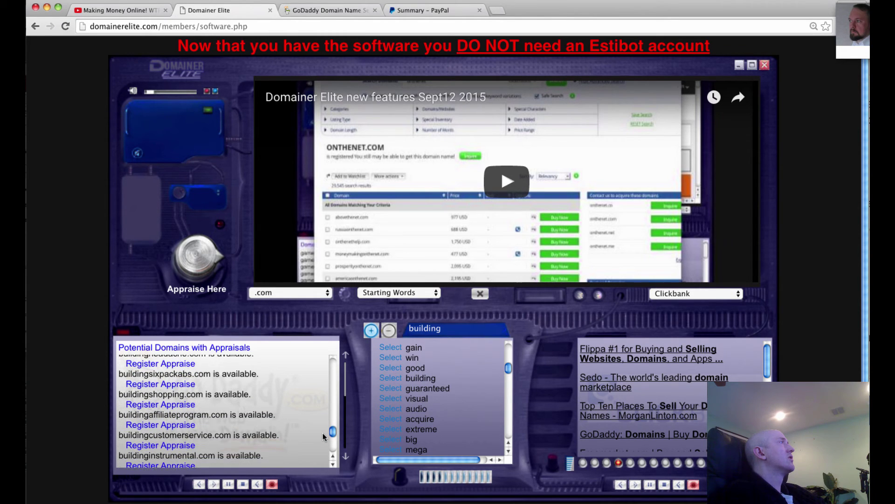
- Select buildingsixpackabs.com on GoDaddy at $8.29, then return to Domainer Elite
left_click(147, 384)
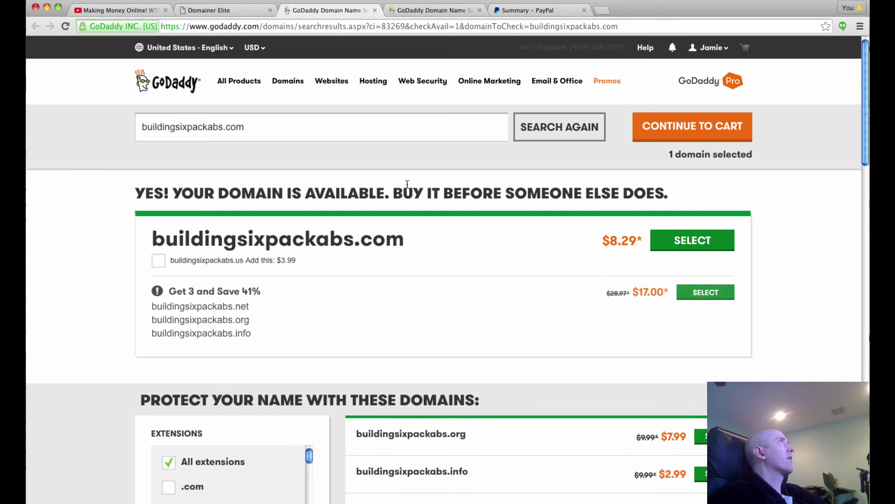
left_click(678, 240)
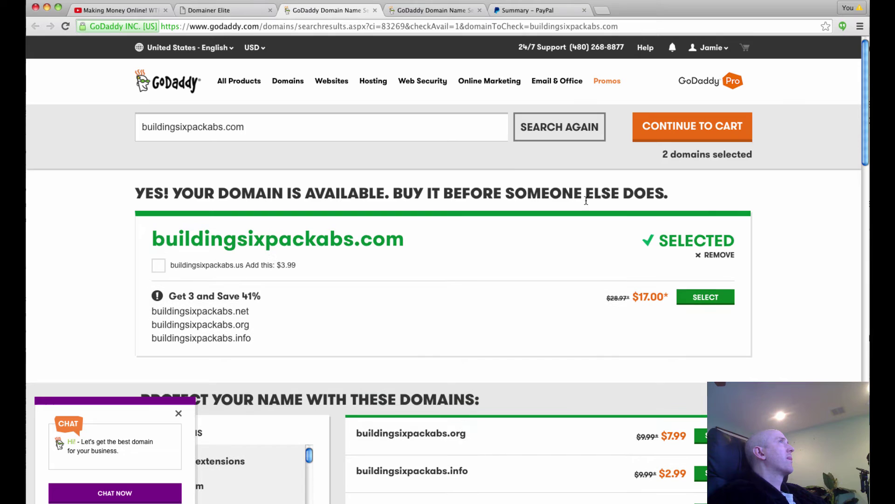
left_click(230, 11)
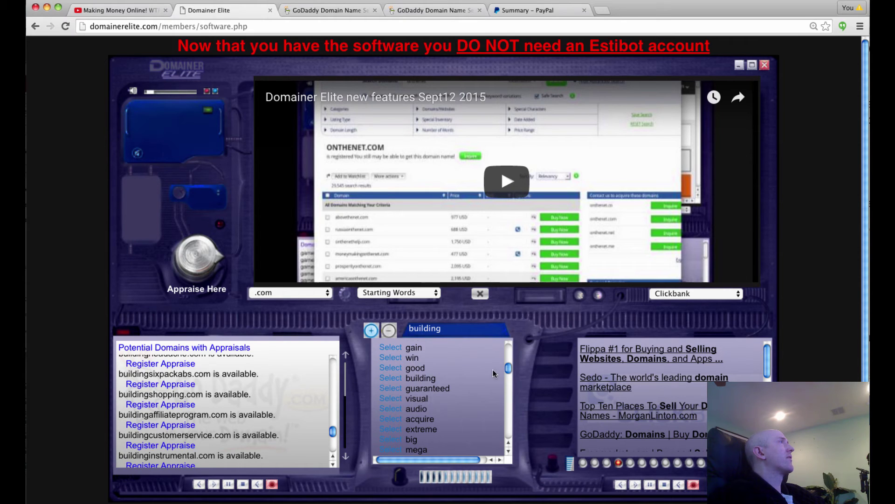
- Switch the search mode to Expired Domains and browse the ranked list
left_click(403, 299)
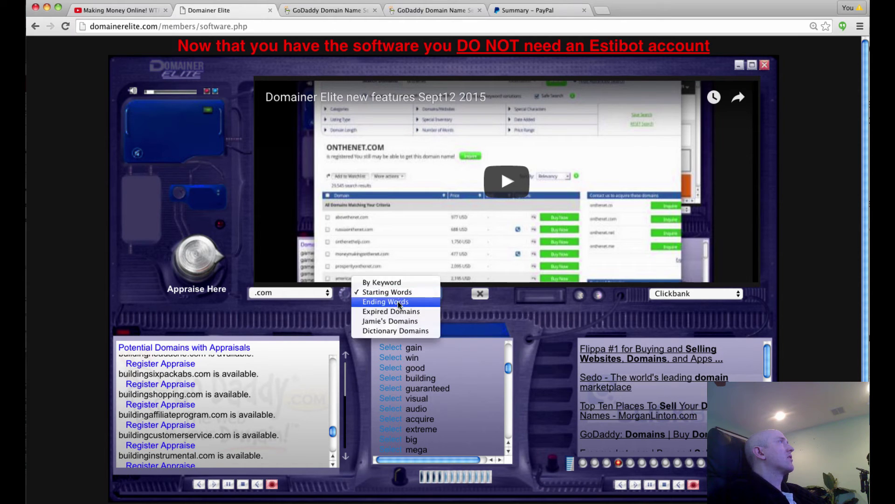
left_click(396, 311)
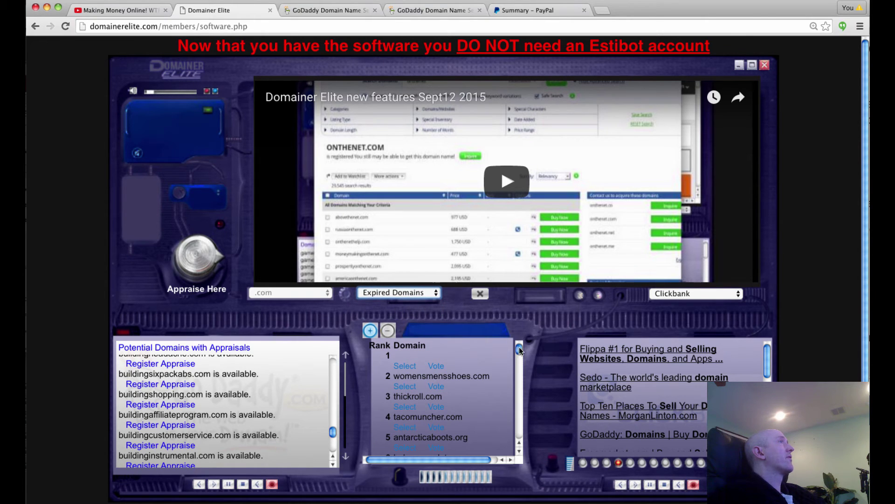
scroll(519, 349, "down", 3)
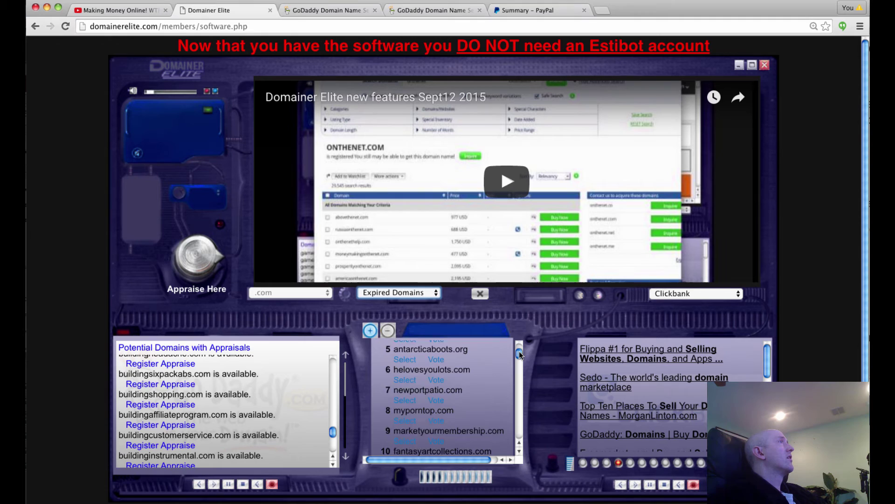
mouse_move(519, 351)
left_mouse_down()
mouse_move(518, 370)
mouse_move(402, 285)
left_mouse_up()
- Run a keyword search on survival and browse results like paidsurvival.com and asksurvival.com
left_click(402, 292)
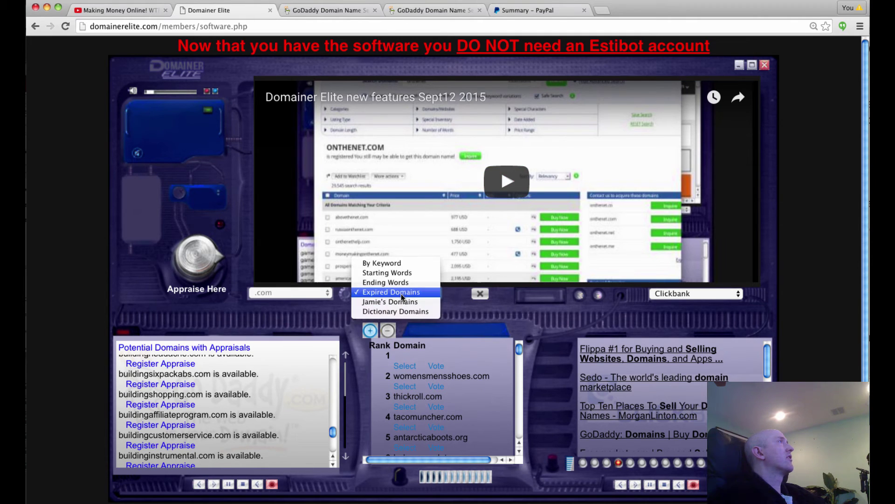
left_click(395, 264)
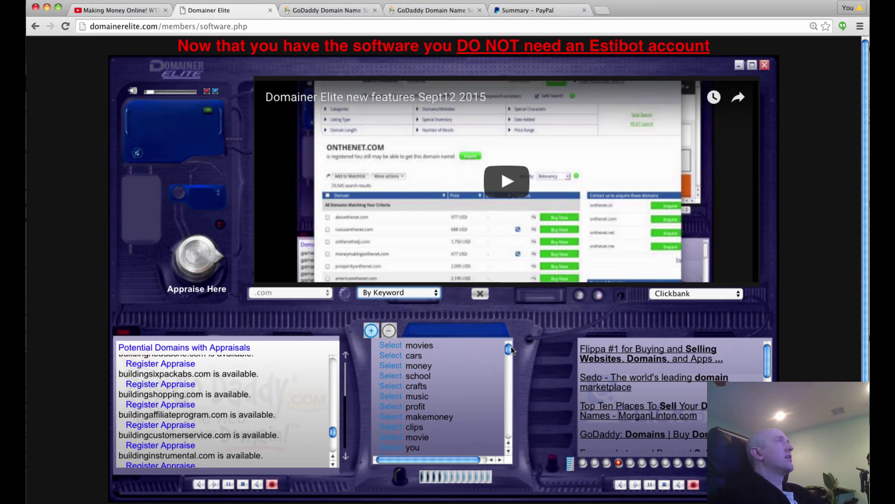
left_click_drag(510, 346, 509, 359)
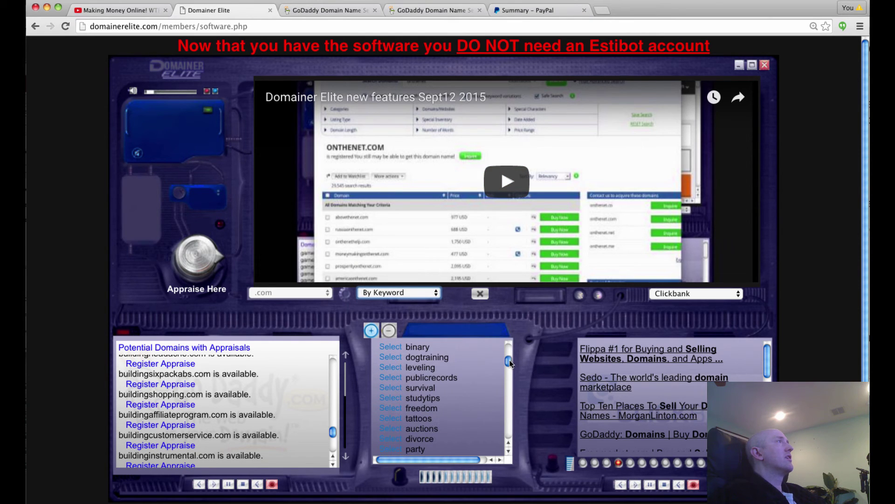
left_click(383, 388)
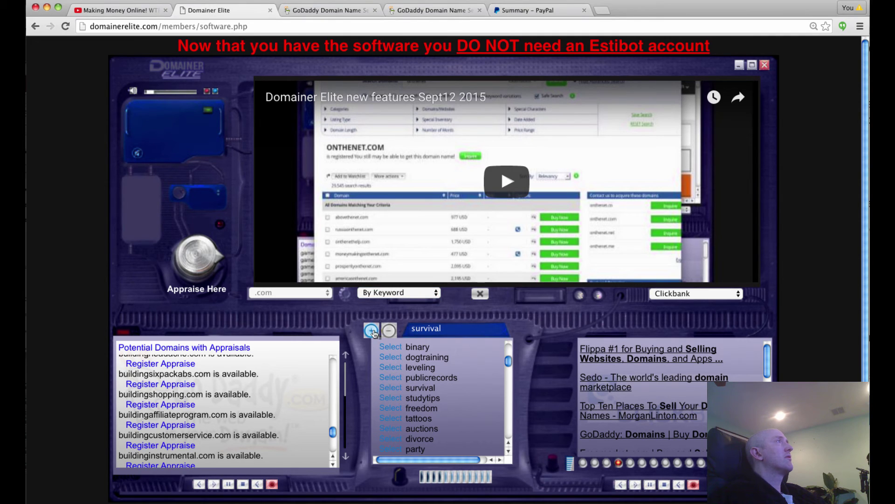
left_click(374, 332)
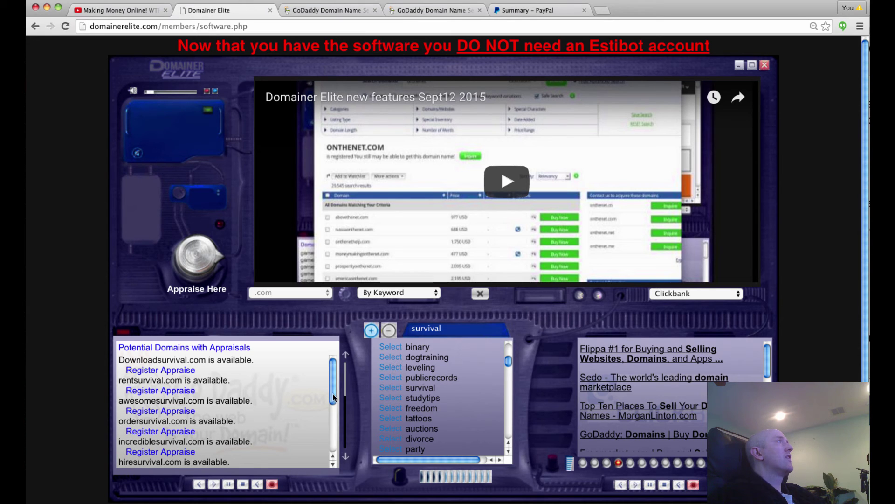
left_click_drag(332, 393, 328, 432)
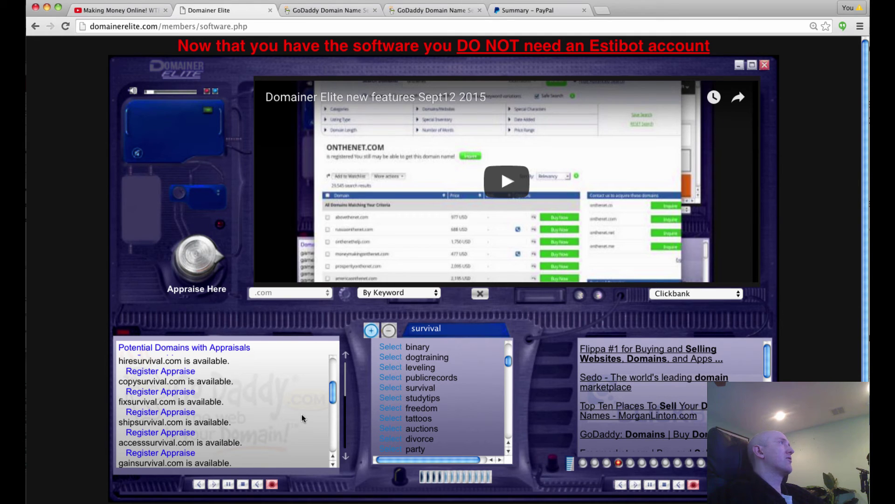
left_click_drag(329, 383, 330, 417)
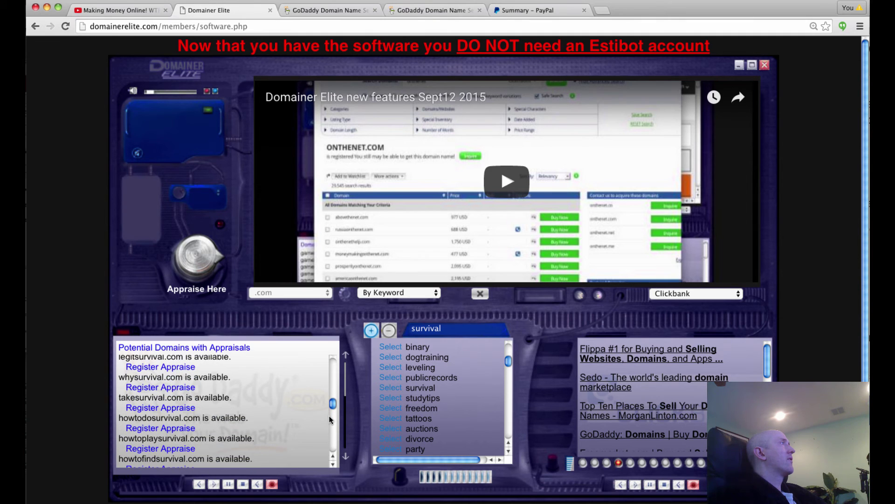
scroll(329, 418, "up", 1)
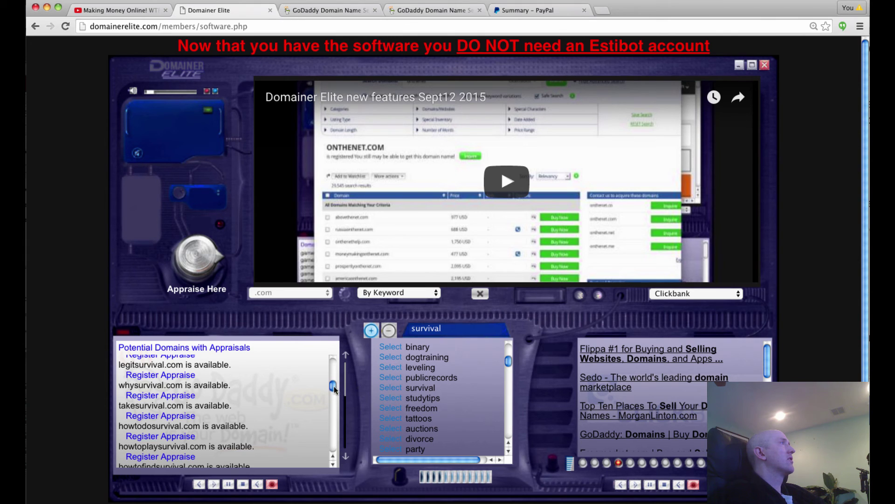
left_click_drag(333, 388, 329, 421)
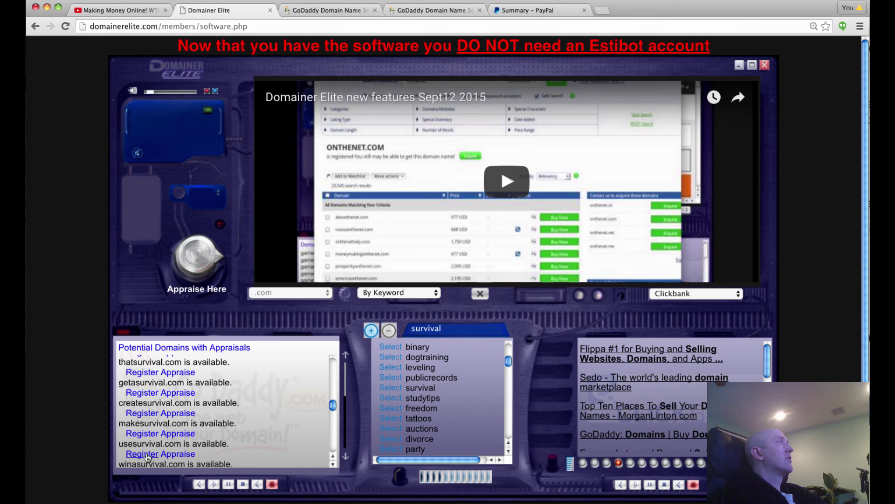
left_click_drag(333, 401, 332, 413)
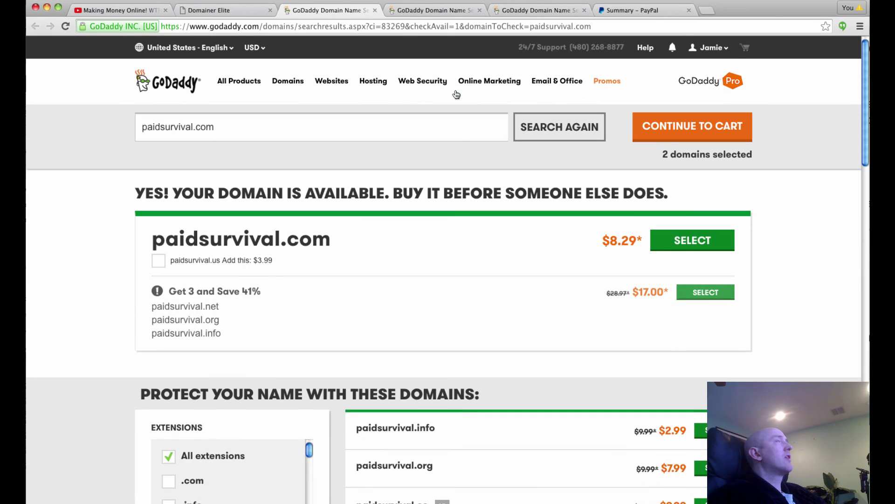
- Select paidsurvival.com on GoDaddy and highlight its search box text
left_click(698, 235)
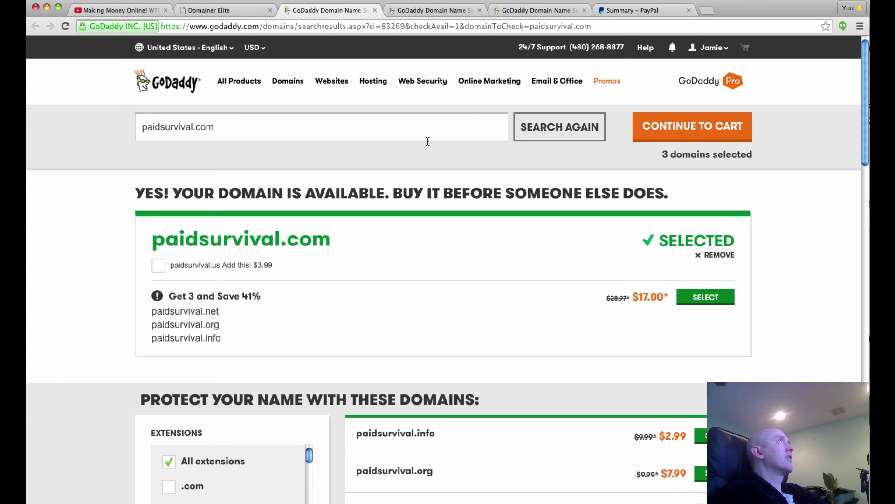
left_click_drag(249, 130, 141, 122)
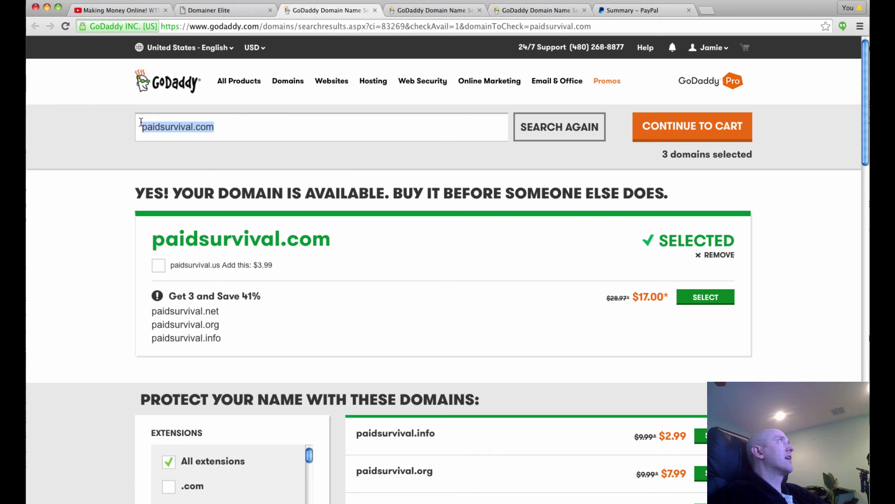